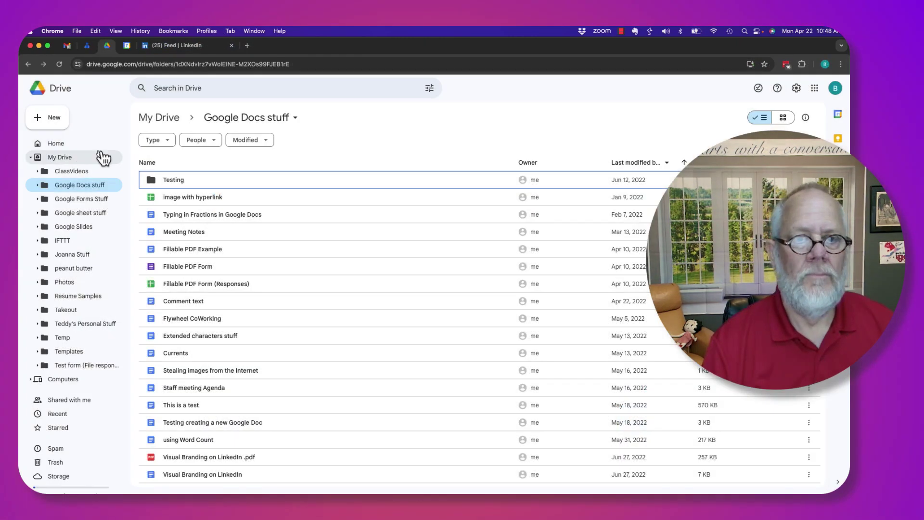
Step: Create a blank Google Doc and insert a Lorem ipsum paragraph with the ;fi shortcut
left_click(51, 120)
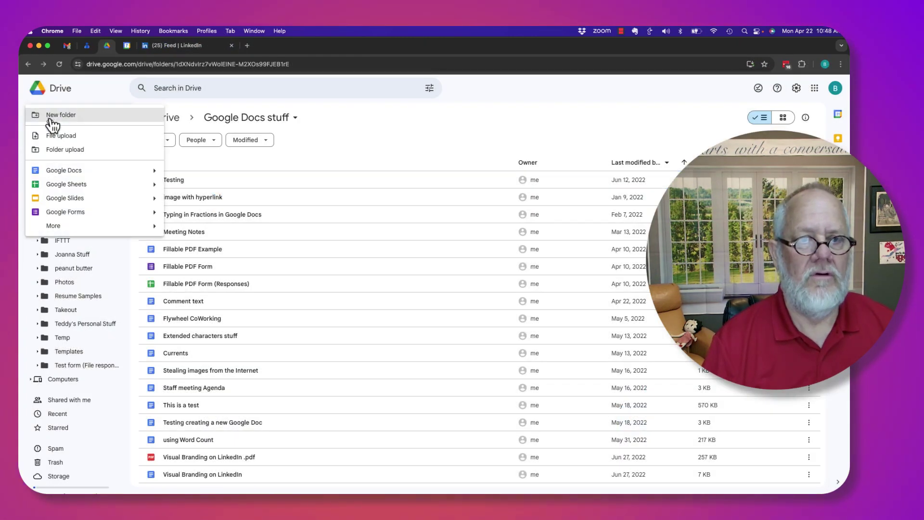
left_click(59, 169)
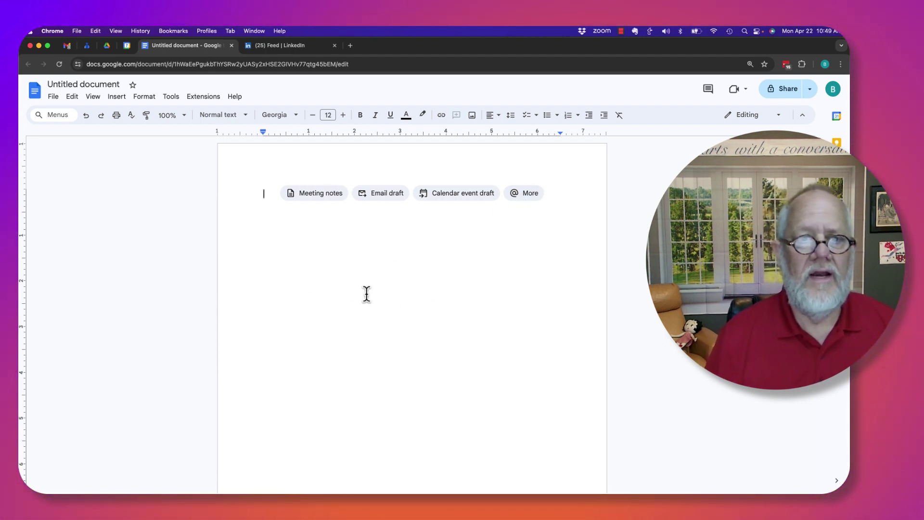
type(";fi")
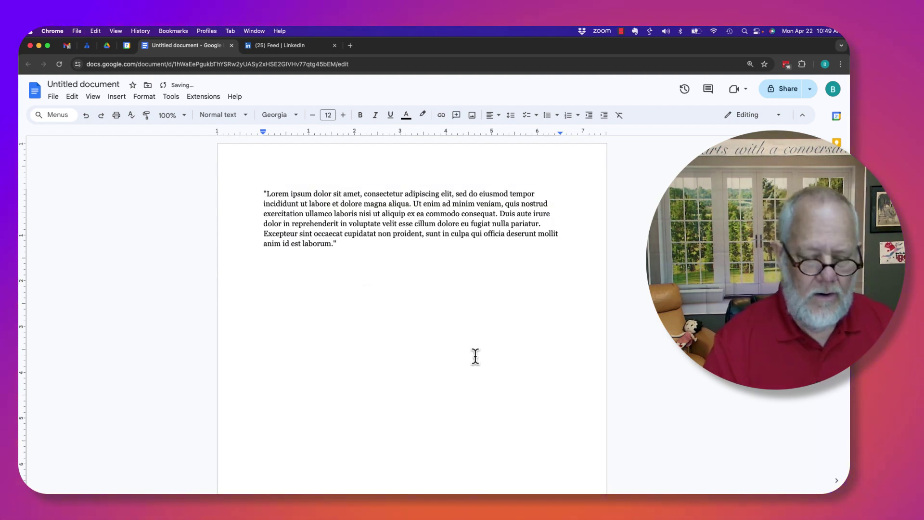
Step: Add a footer labelled 'Page #' followed by automatic page numbers, then return to the body
scroll(440, 405, "down", 5)
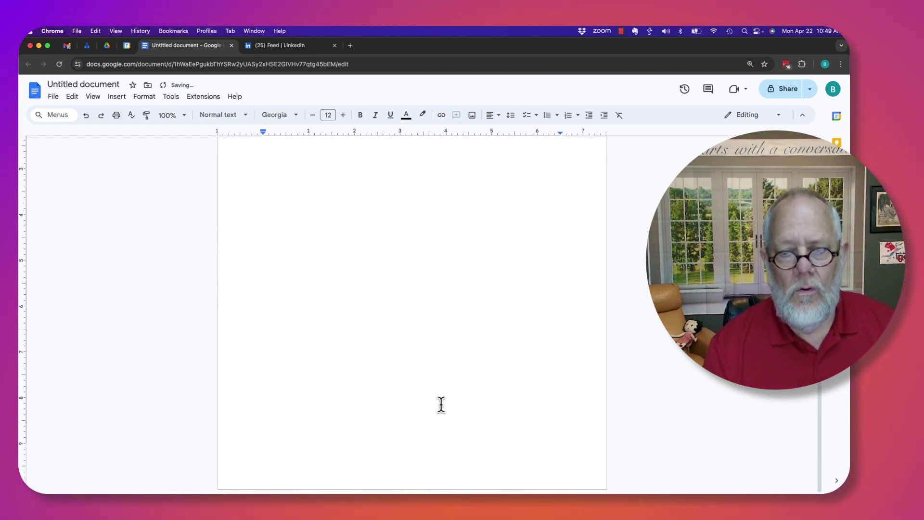
double_click(398, 480)
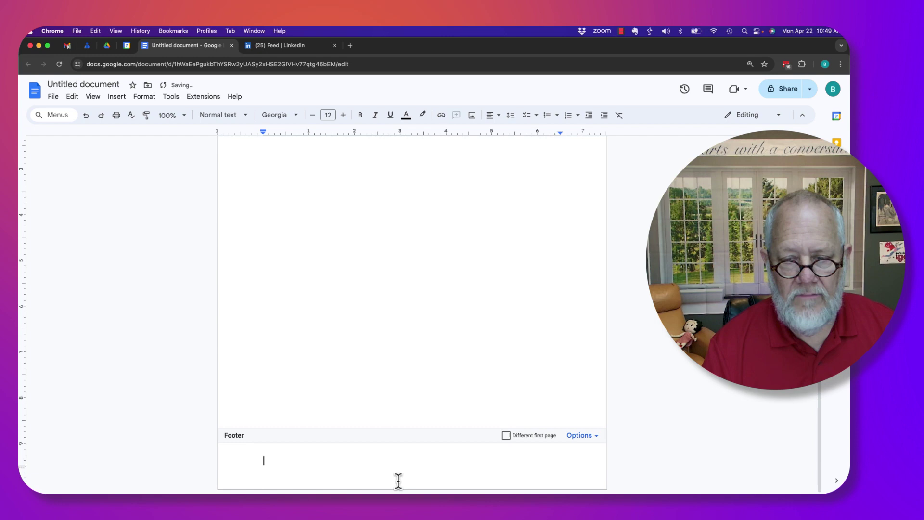
left_click(584, 437)
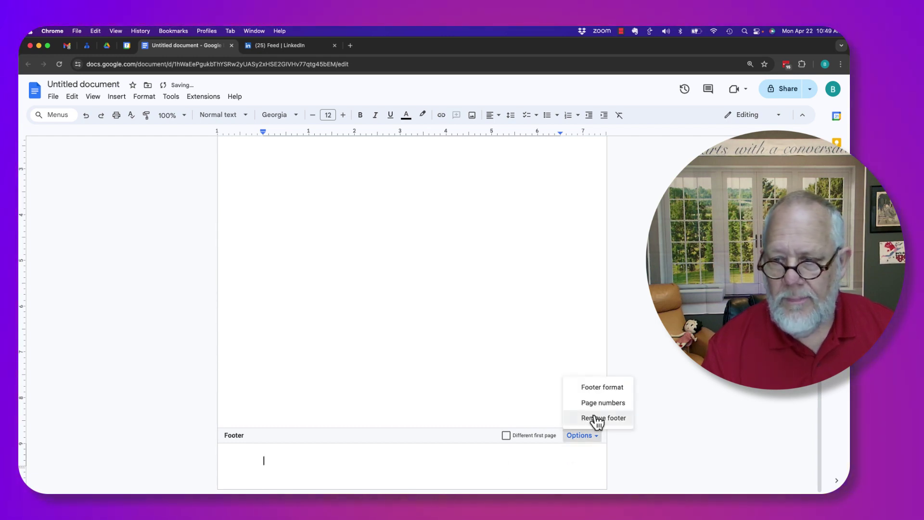
left_click(603, 403)
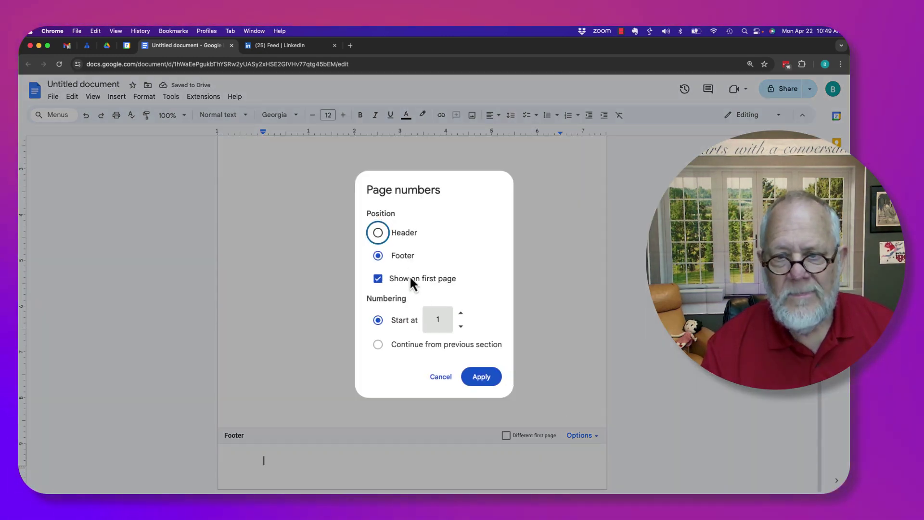
left_click(485, 379)
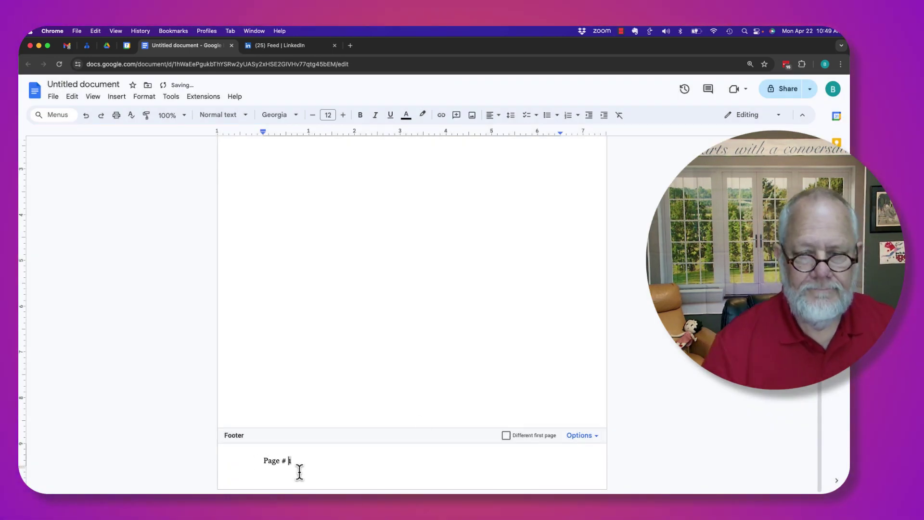
left_click(333, 354)
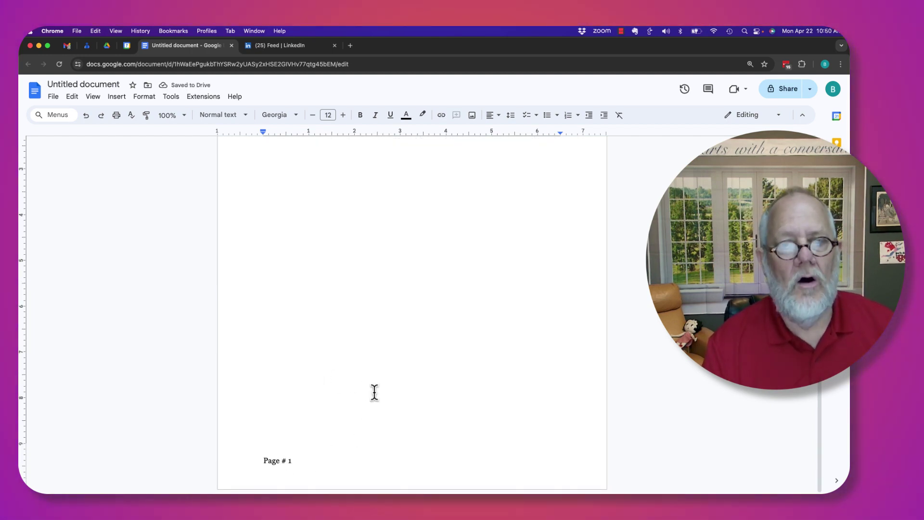
Step: Add more Lorem ipsum paragraphs with ;filll and delete the overflow text on page 5
type("\"Lorem ipsum dolor sit amet, consectetur adipiscing elit, sed do eiusmod tempor incididunt ut labore et dolore magna aliqua. Ut enim ad minim veniam, quis nostrud exercitation ullamco laboris nisi ut aliquip ex ea commodo consequat. Duis aute irure dolor in reprehenderit in voluptate velit esse cillum dolore eu fugiat nulla pariatur. Excepteur sint occaecat cupidatat non proident, sunt in culpa qui officia deserunt mollit anim id est laborum.\"")
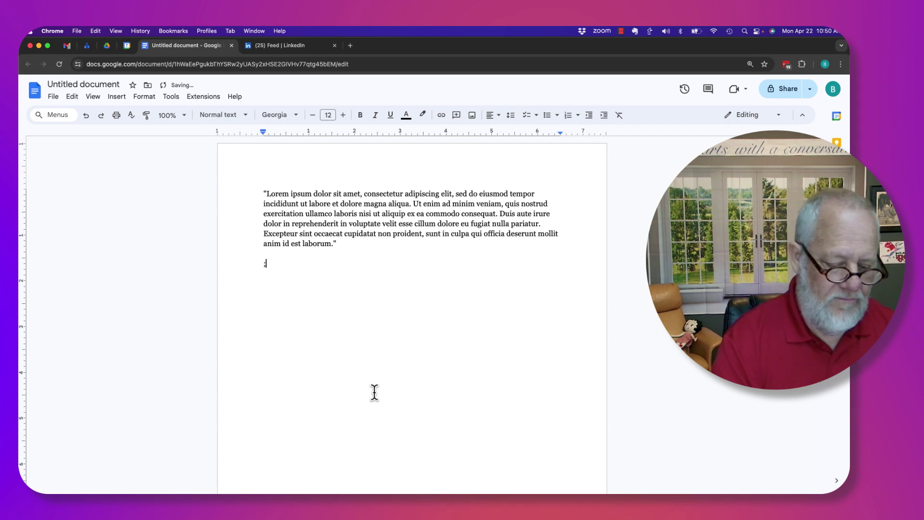
type(";fill")
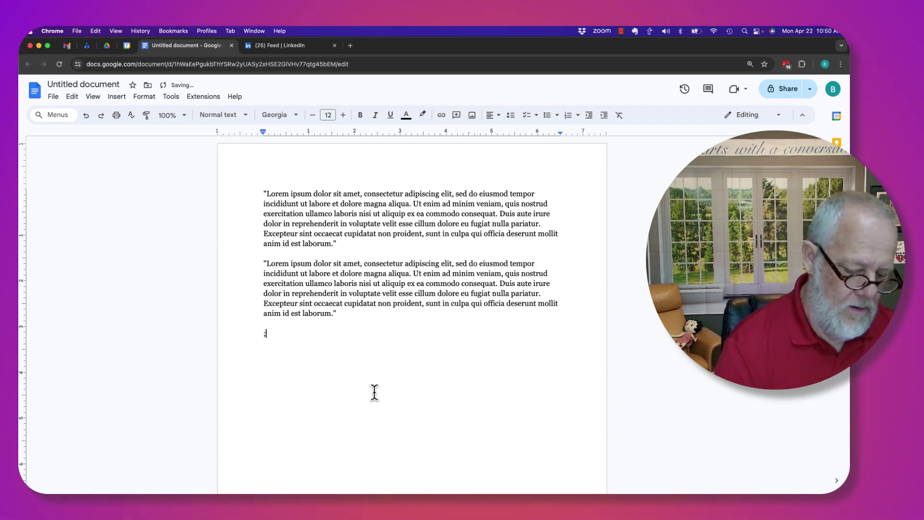
type("l")
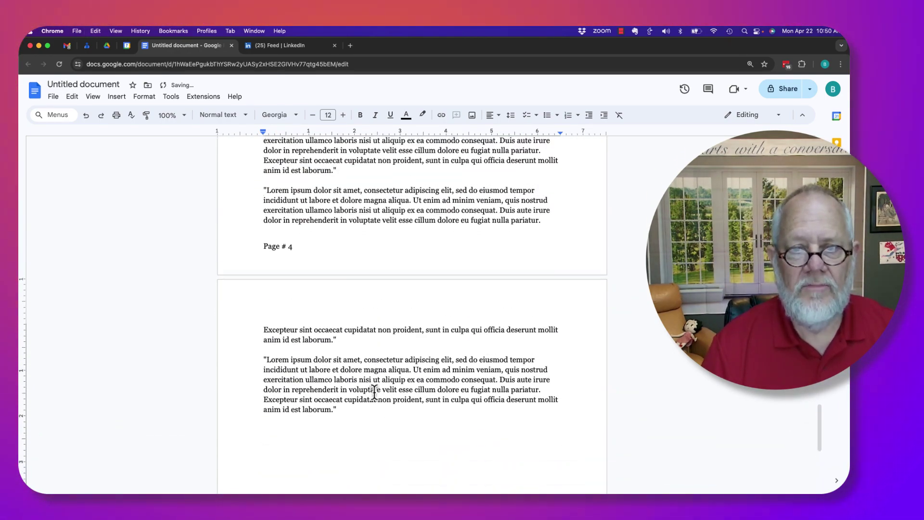
left_click_drag(263, 327, 402, 441)
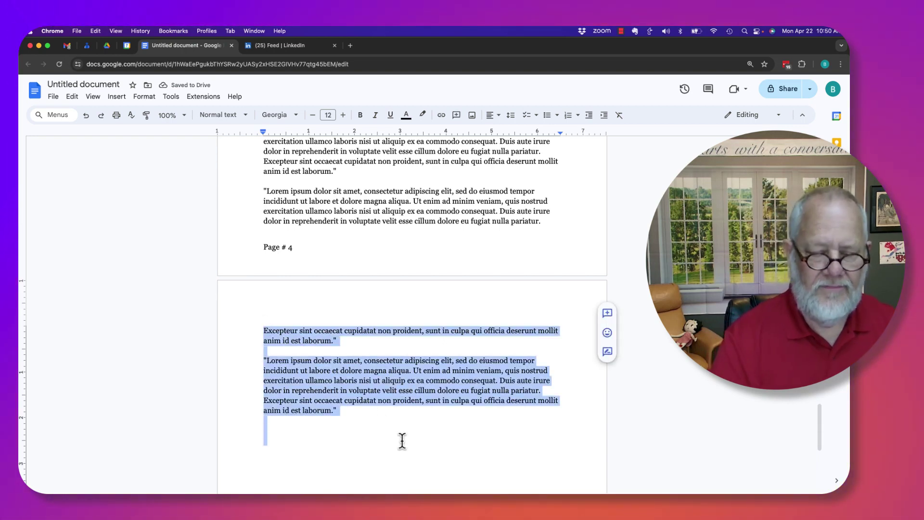
key("BackSpace")
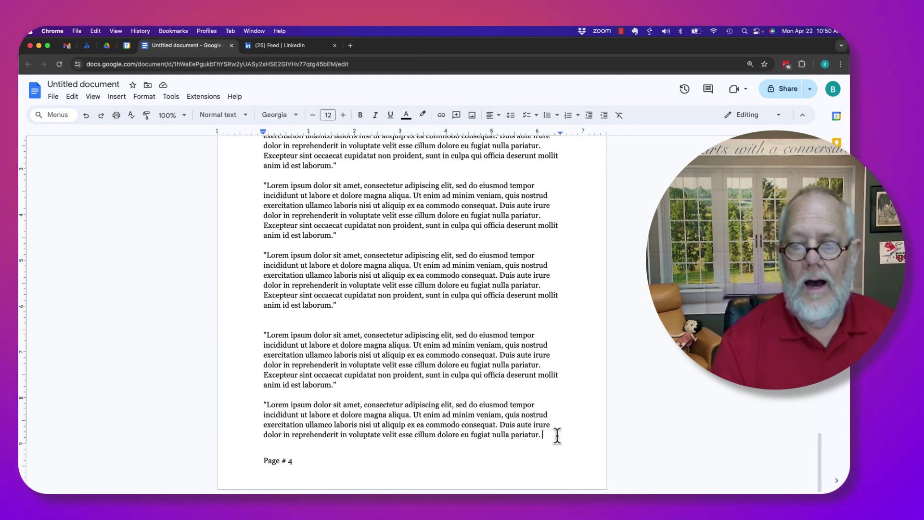
Step: Insert two page breaks after the final paragraph
key("ctrl+Return")
key("ctrl+Return")
key("ctrl+Return")
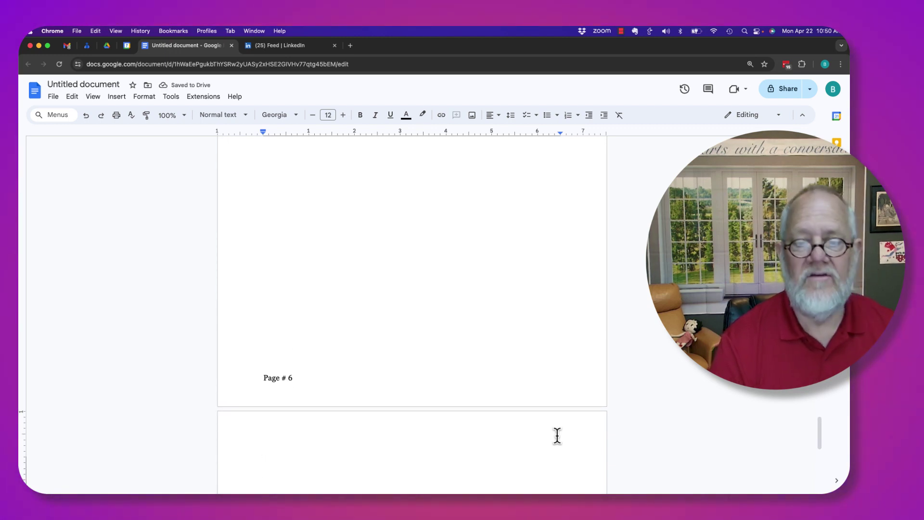
key("ctrl+Return")
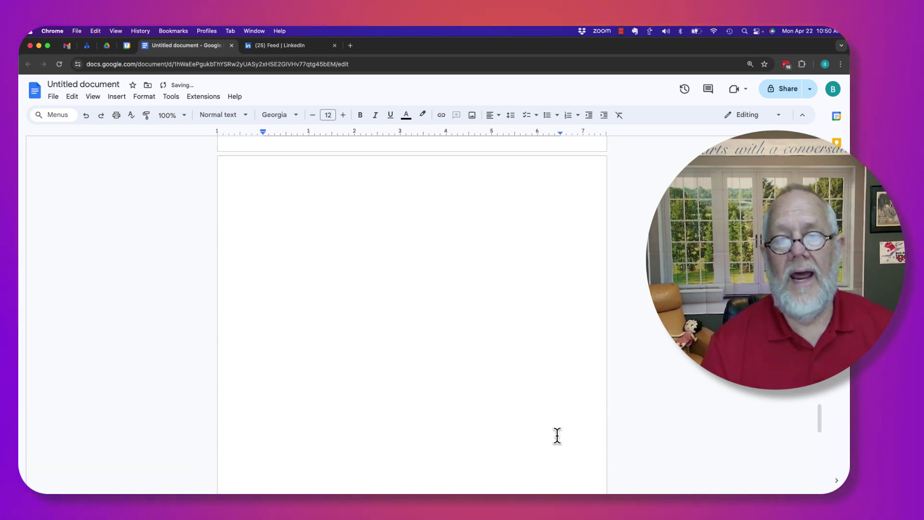
scroll(557, 436, "up", 10)
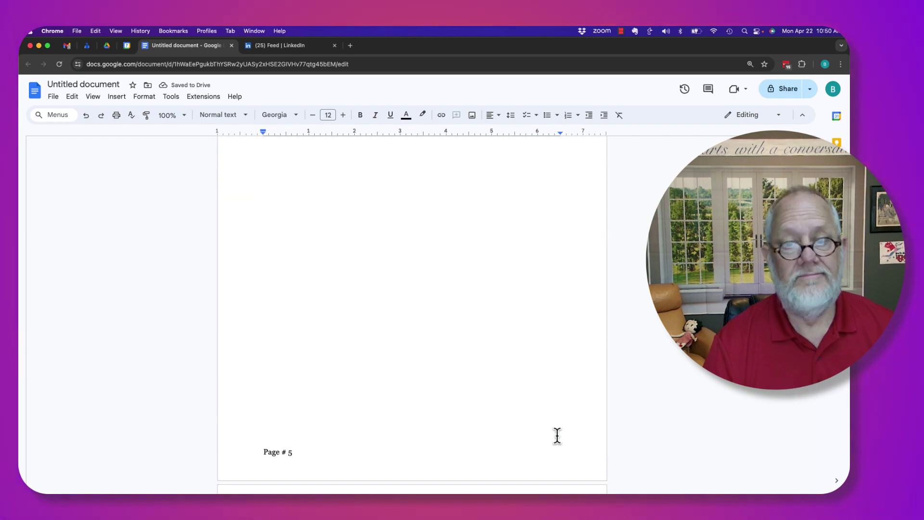
scroll(557, 436, "up", 10)
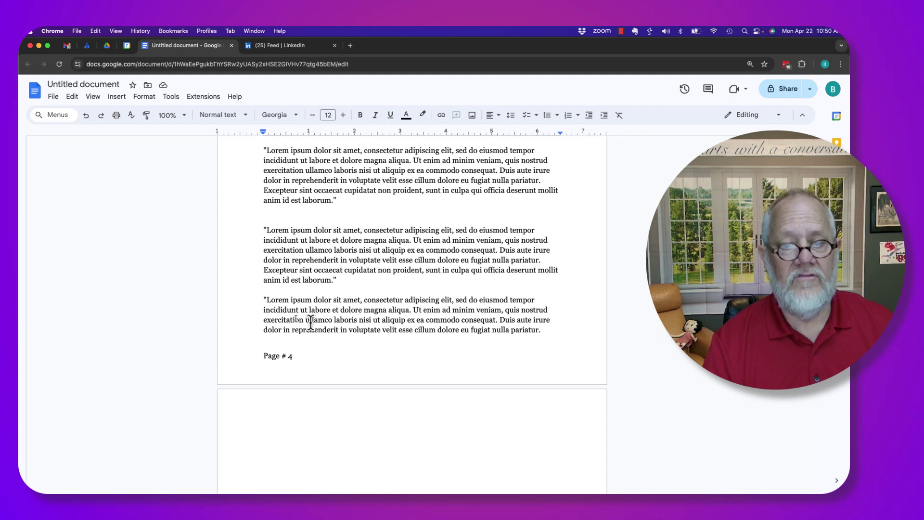
scroll(378, 319, "down", 10)
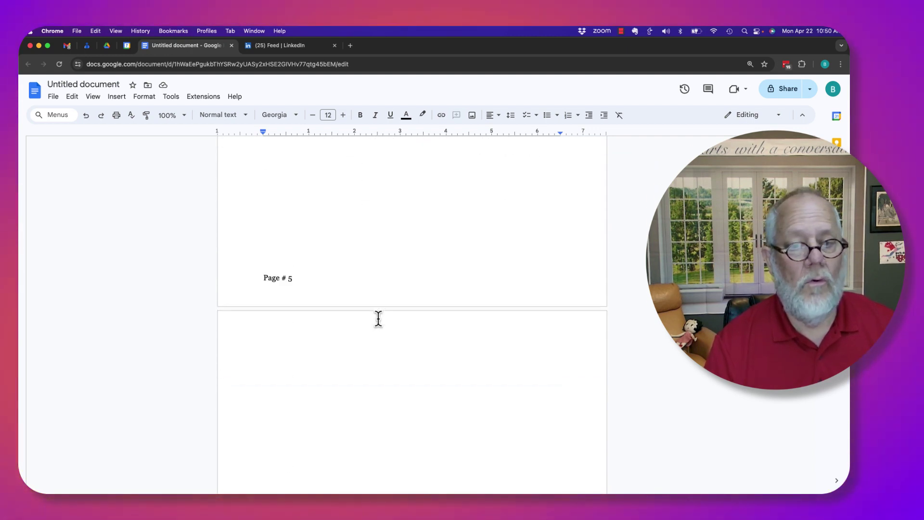
scroll(379, 319, "down", 20)
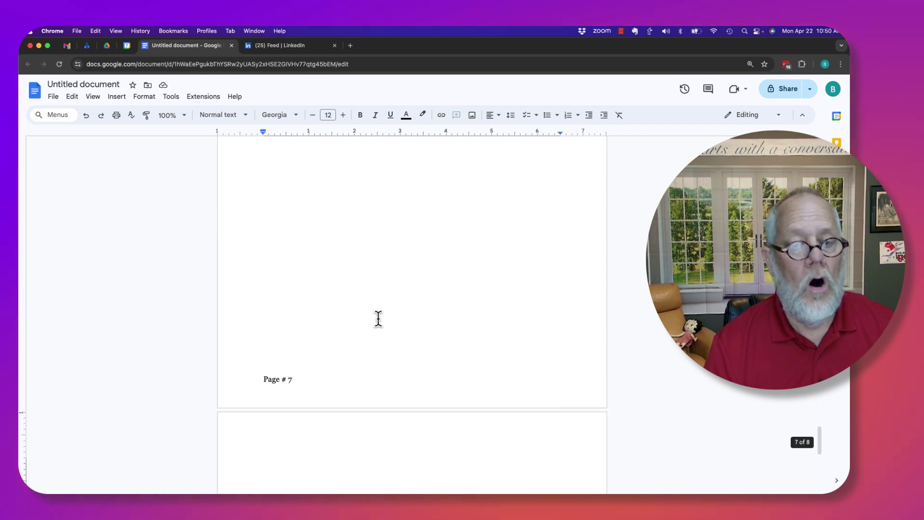
scroll(378, 319, "down", 3)
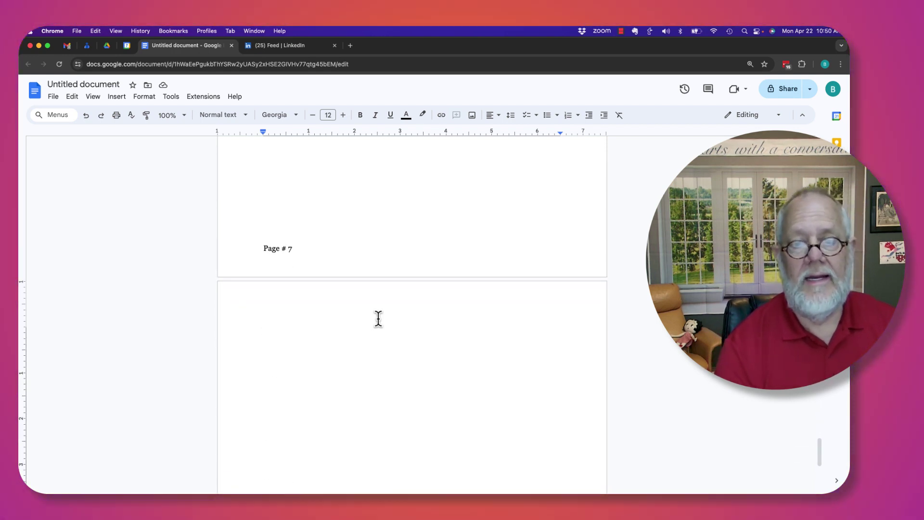
Step: Remove the three empty pages following page 4 with Backspace
left_click(379, 319)
key("BackSpace")
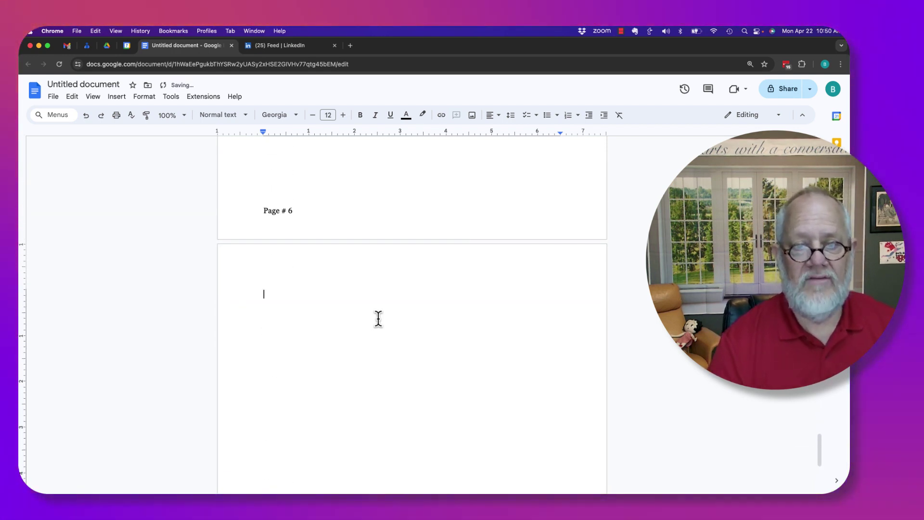
scroll(378, 319, "down", 3)
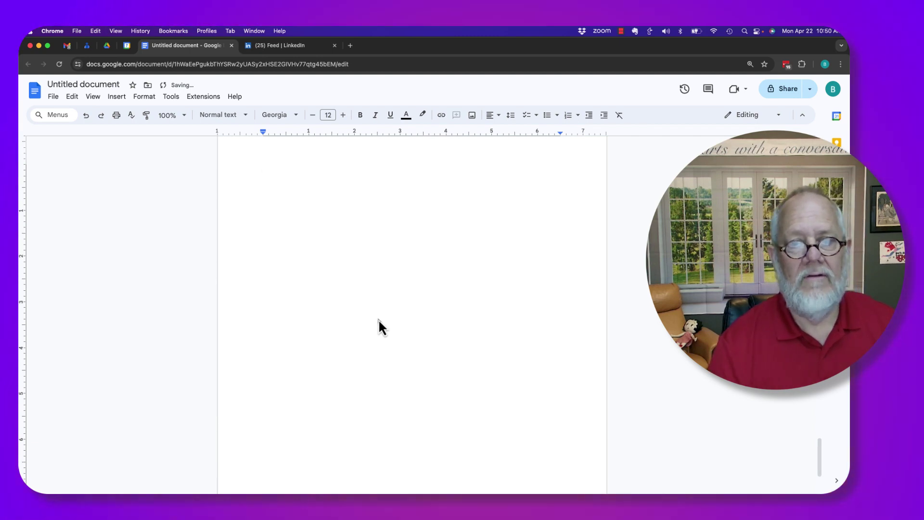
key("BackSpace")
scroll(378, 319, "down", 3)
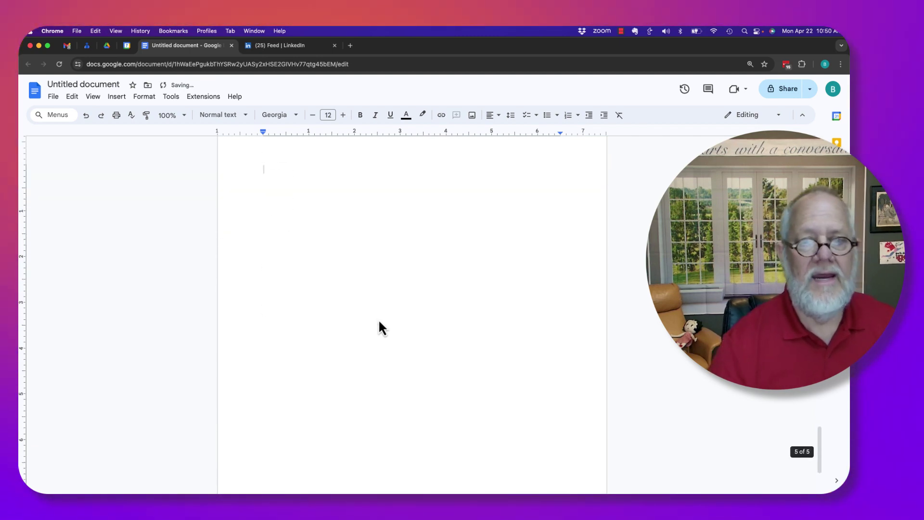
key("BackSpace")
key("BackSpace")
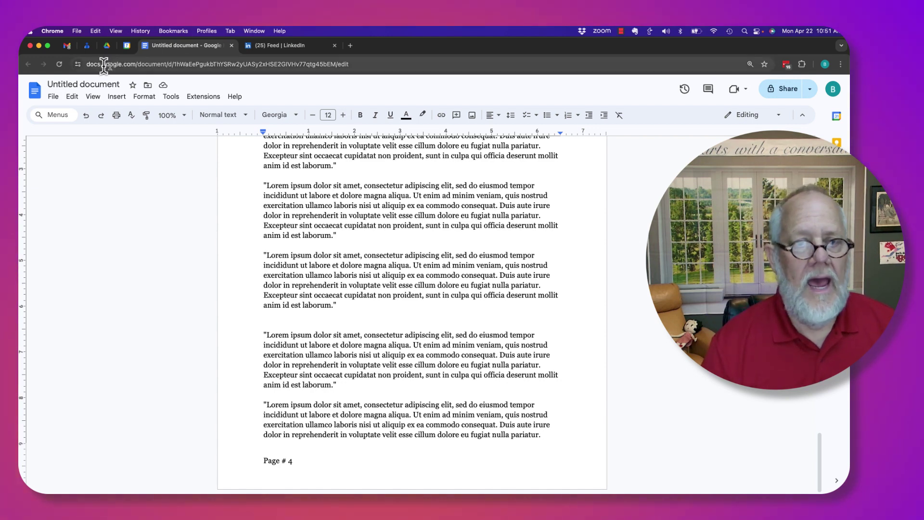
Step: Retitle the document 'testing #1'
left_click(82, 84)
type("testing #1")
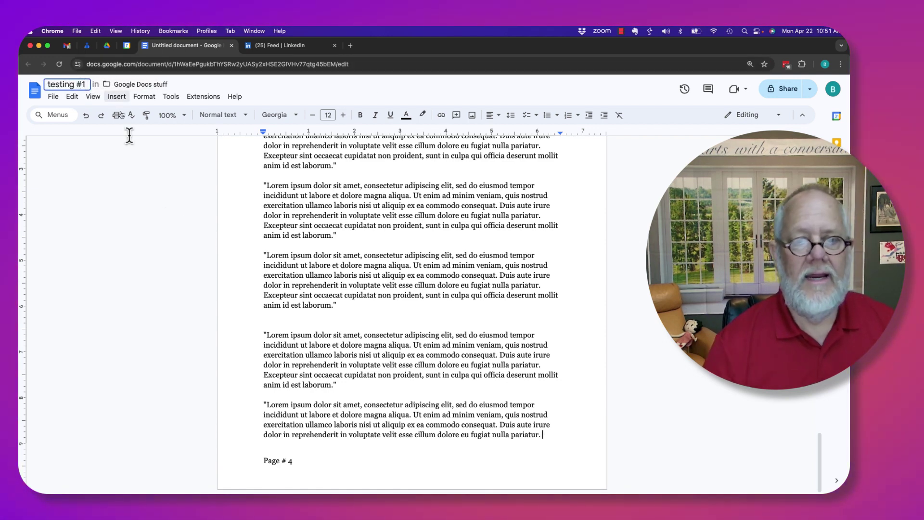
key("Return")
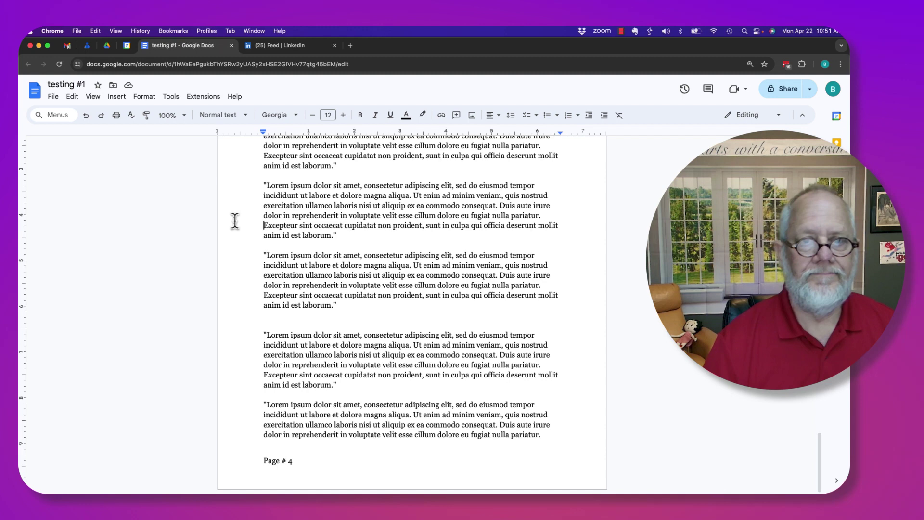
Step: Close the document, create a new blank Google Doc from Drive, and return to the folder
left_click(232, 46)
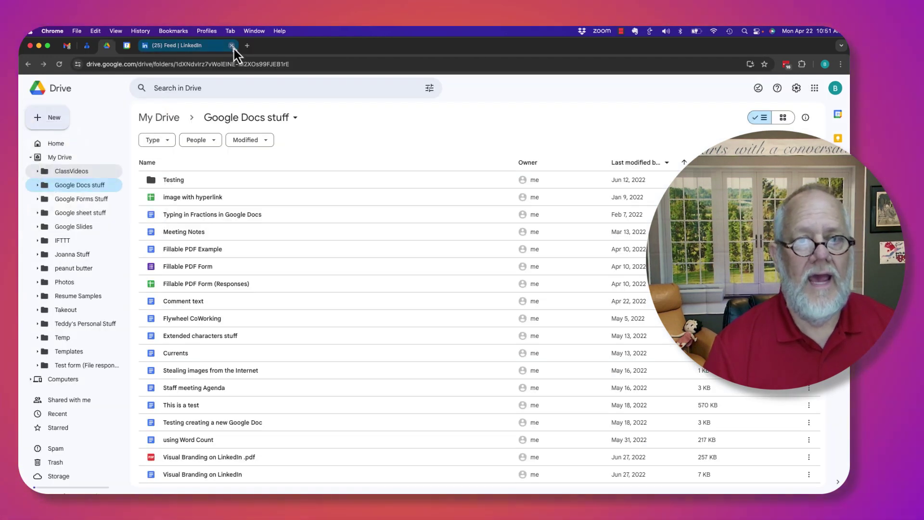
left_click(45, 113)
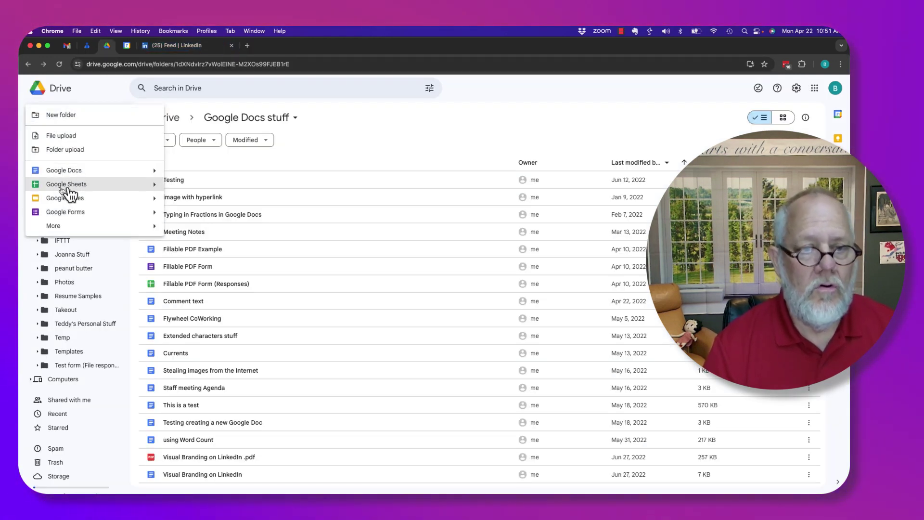
left_click(67, 172)
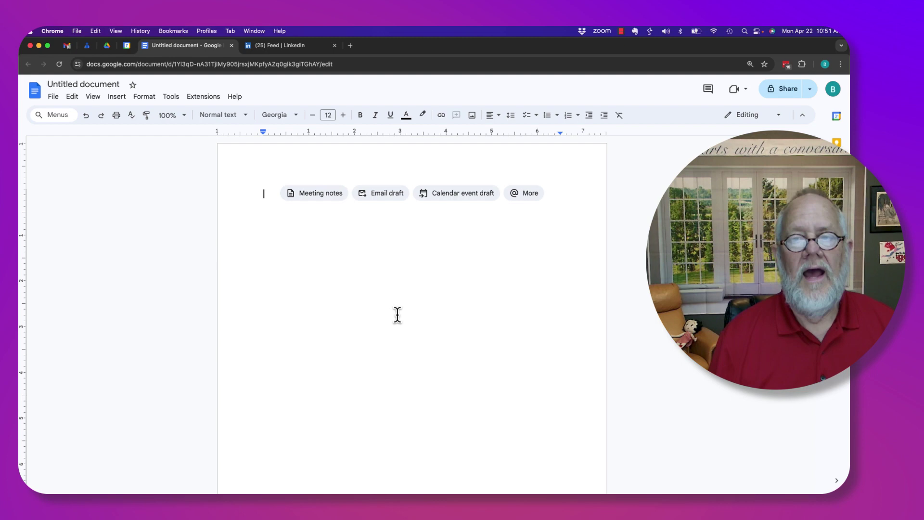
left_click(314, 192)
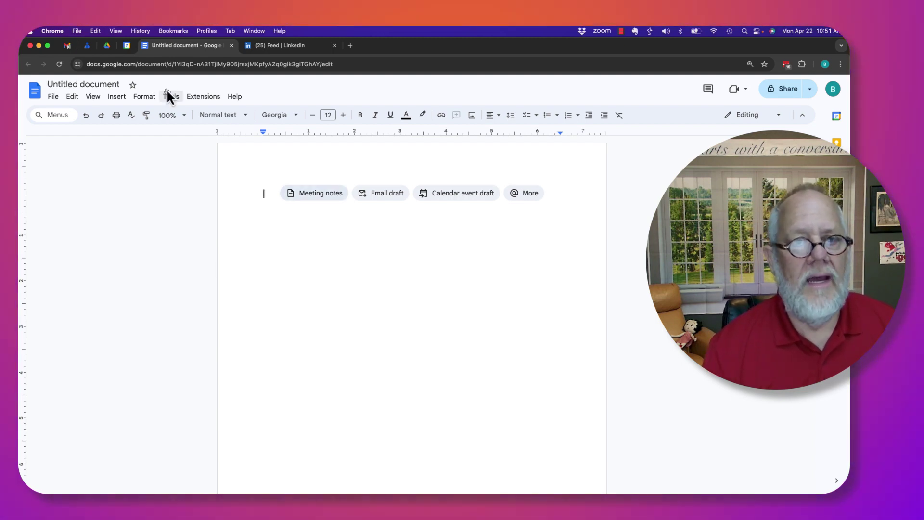
left_click(107, 45)
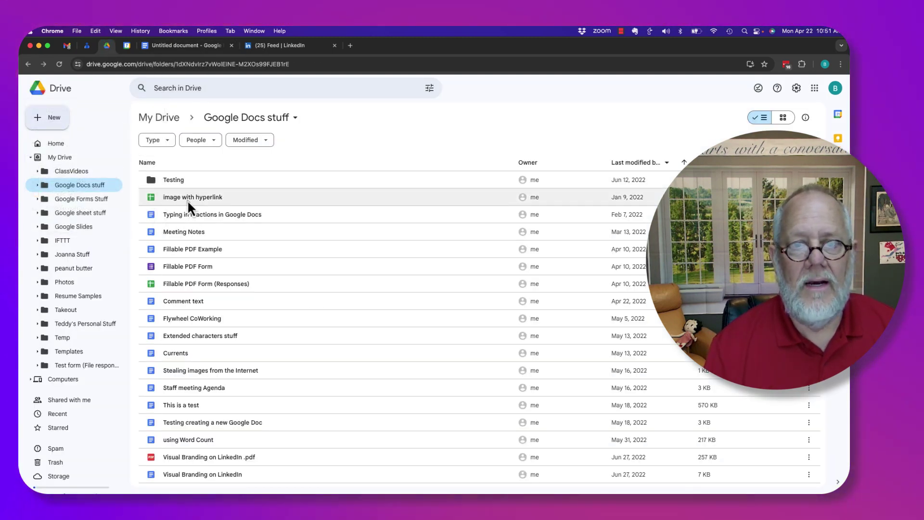
left_click(192, 201)
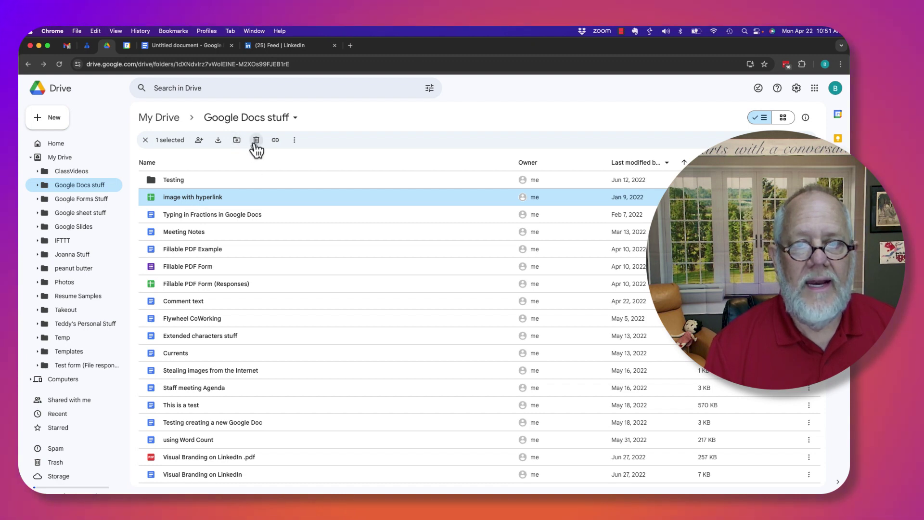
left_click(294, 140)
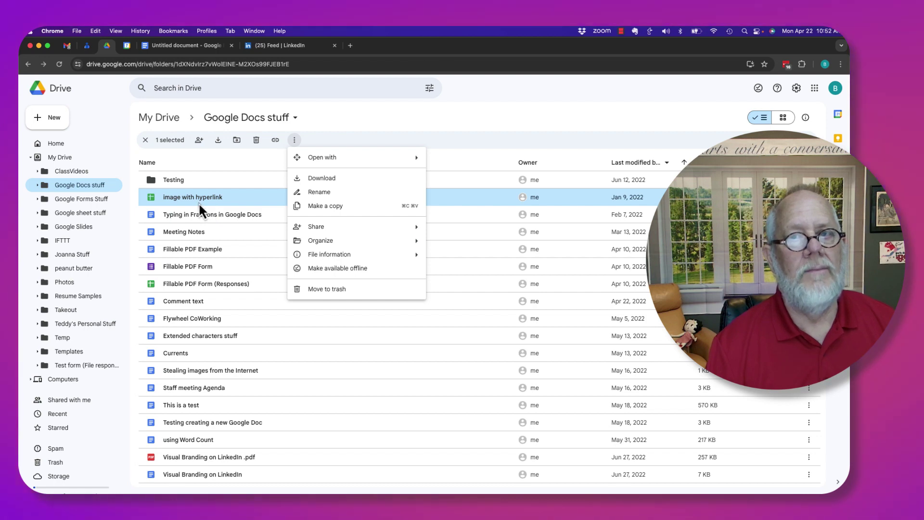
left_click(498, 122)
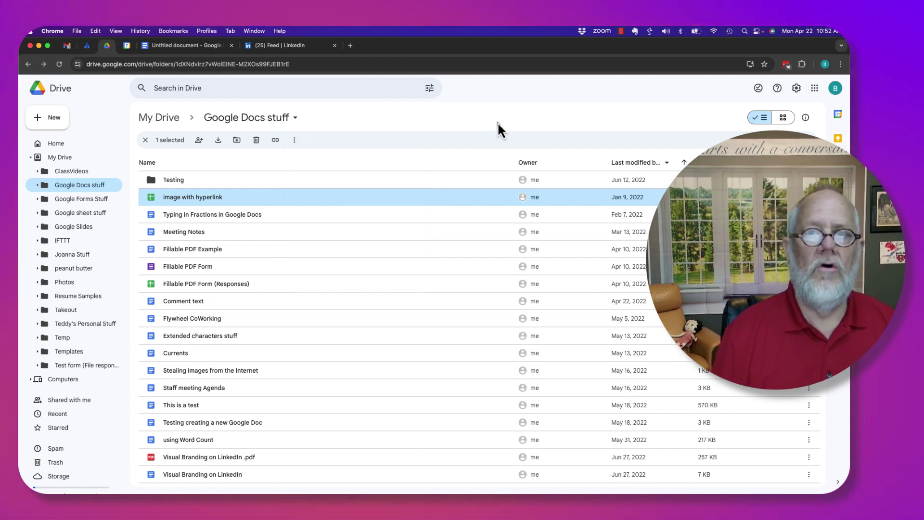